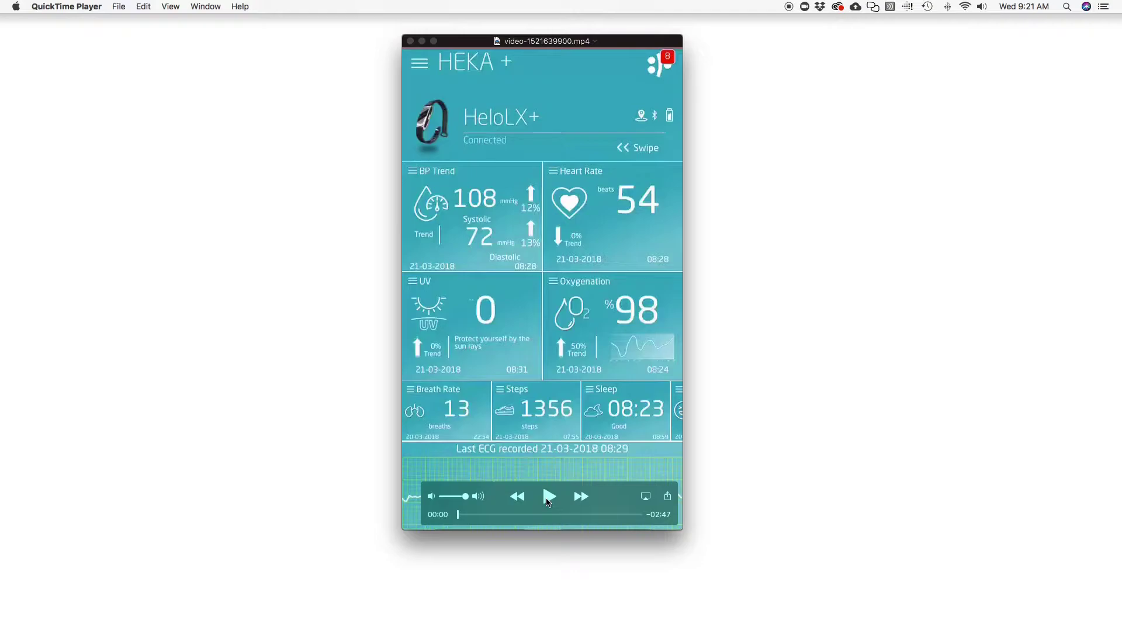
# Step: Start playing the HEKA+ app walkthrough video in QuickTime Player
pyautogui.click(547, 499)
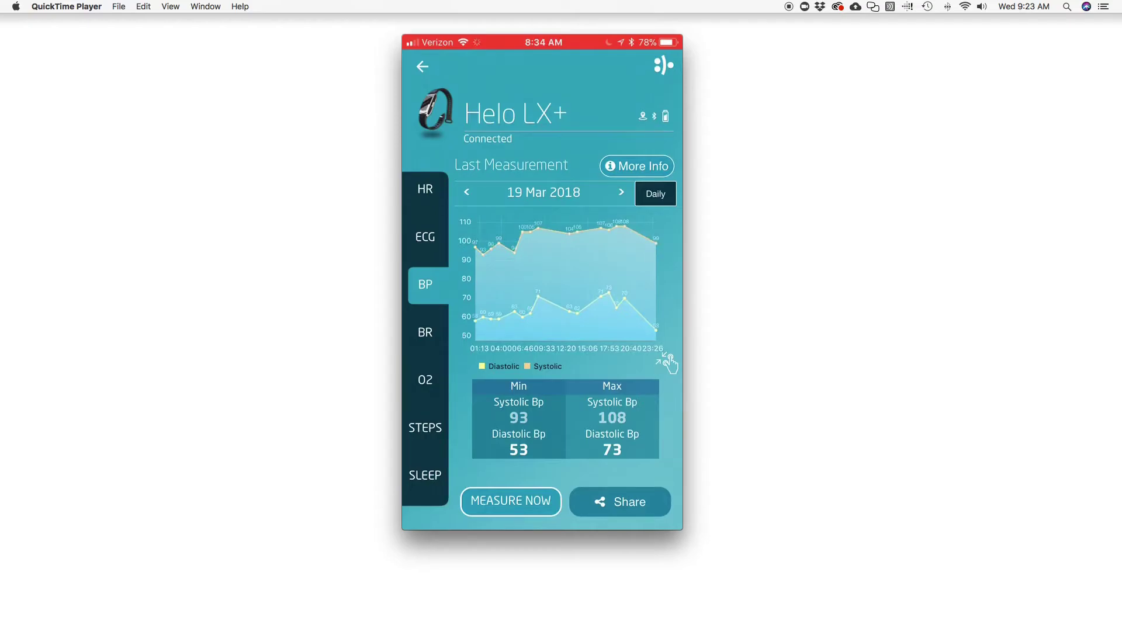
# Step: Show the breath rate readings for 19 Mar 2018 in My Report
pyautogui.click(466, 192)
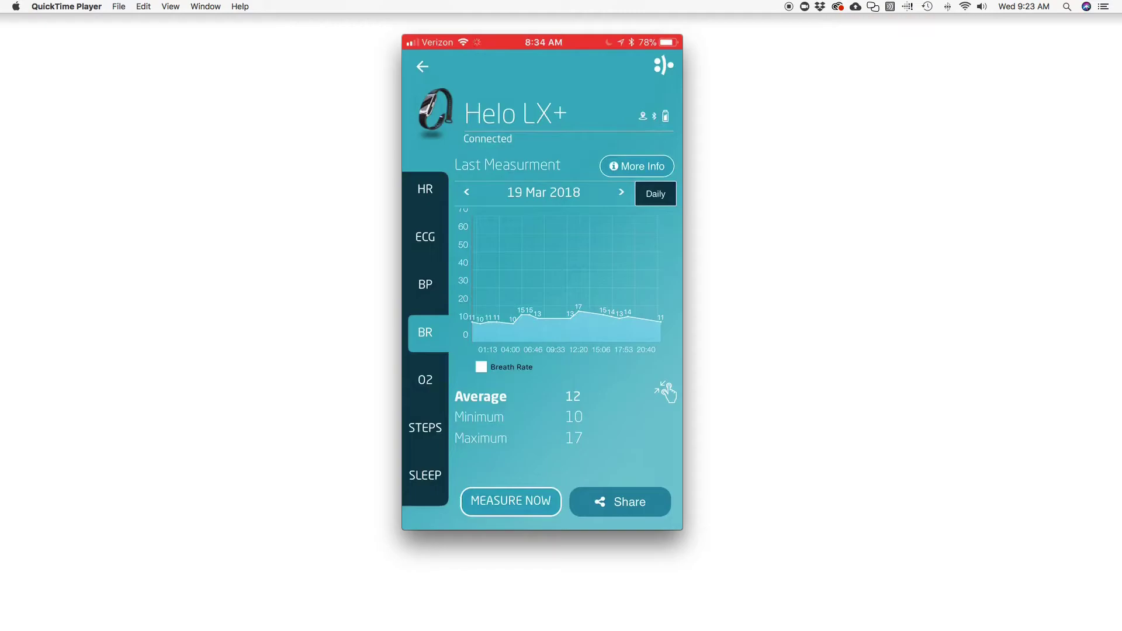
# Step: Check 19 Mar oxygen readings, then weekly and daily step counts for 21 Mar
pyautogui.click(426, 380)
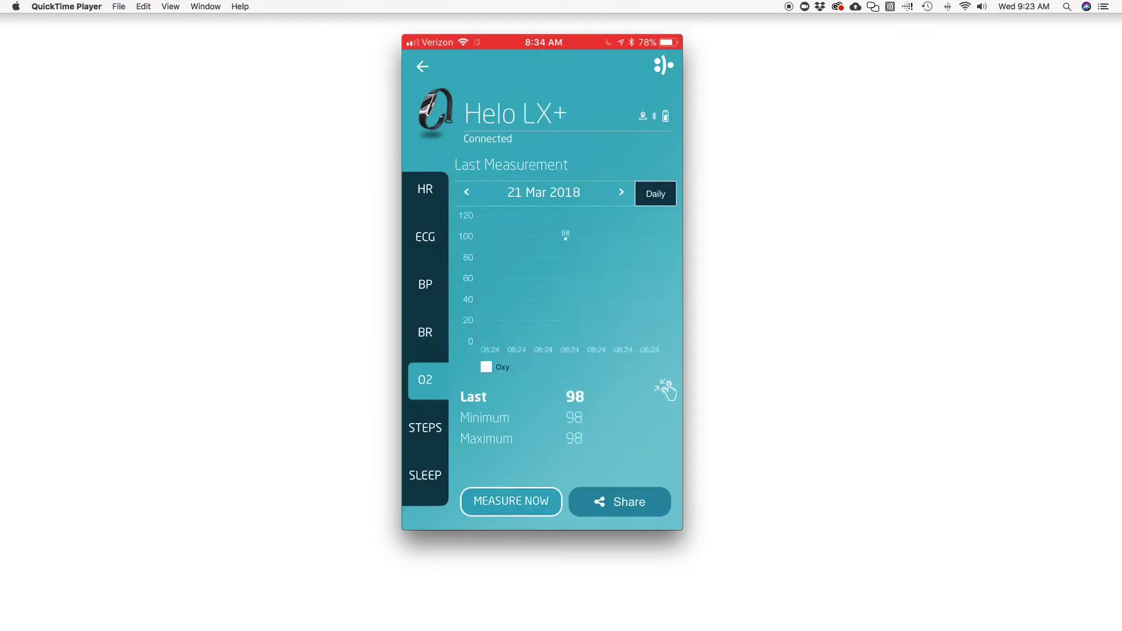
pyautogui.click(467, 192)
pyautogui.click(425, 428)
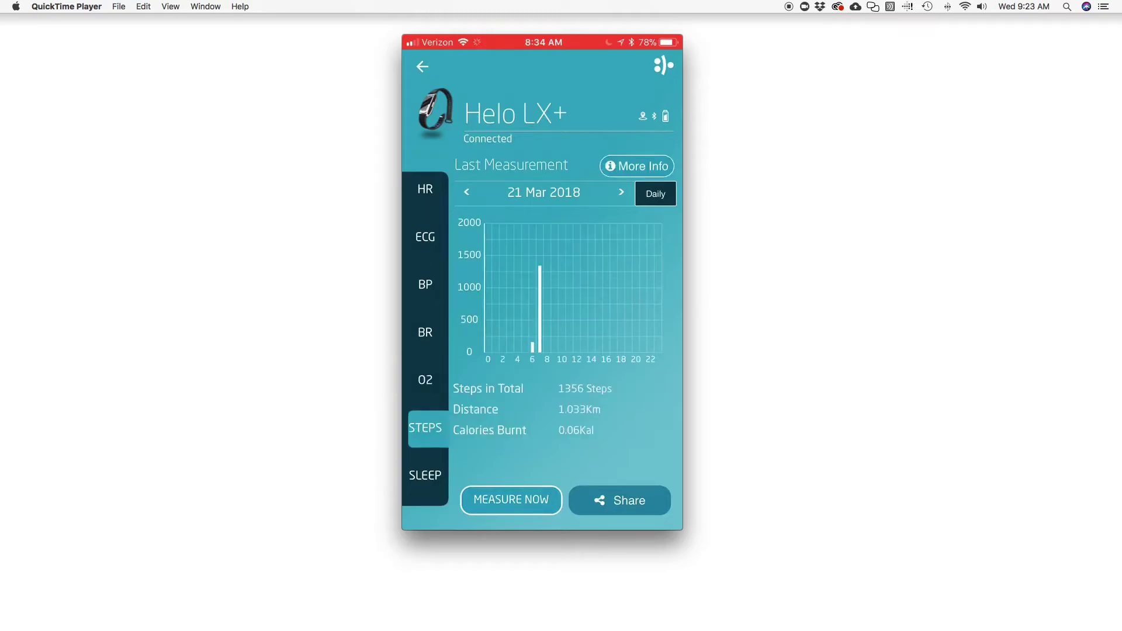
pyautogui.click(655, 192)
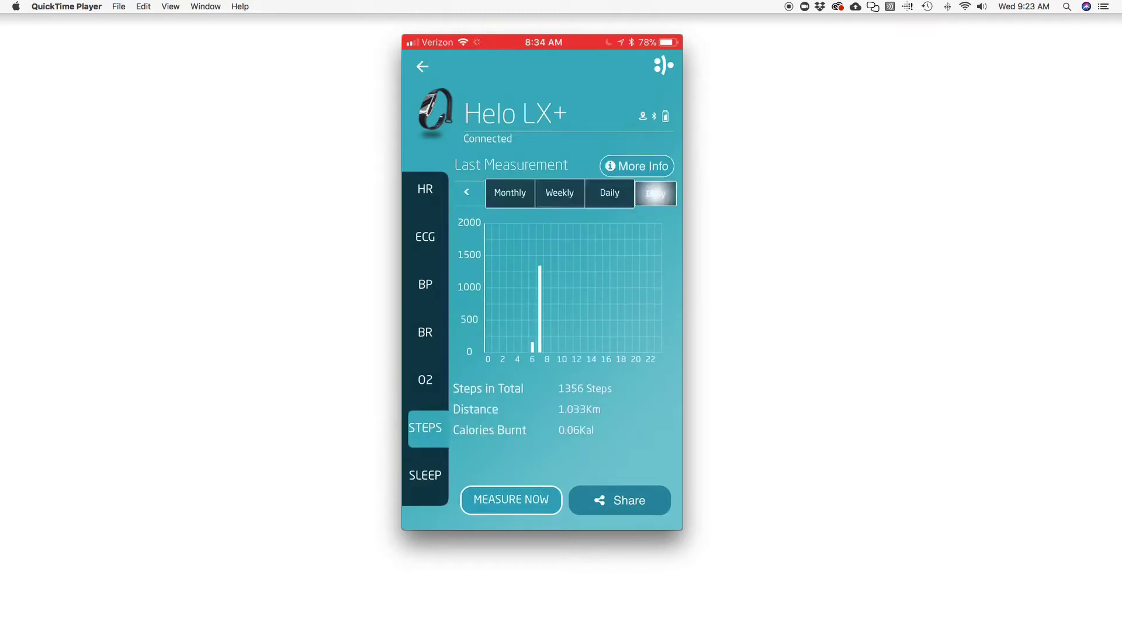
pyautogui.click(559, 192)
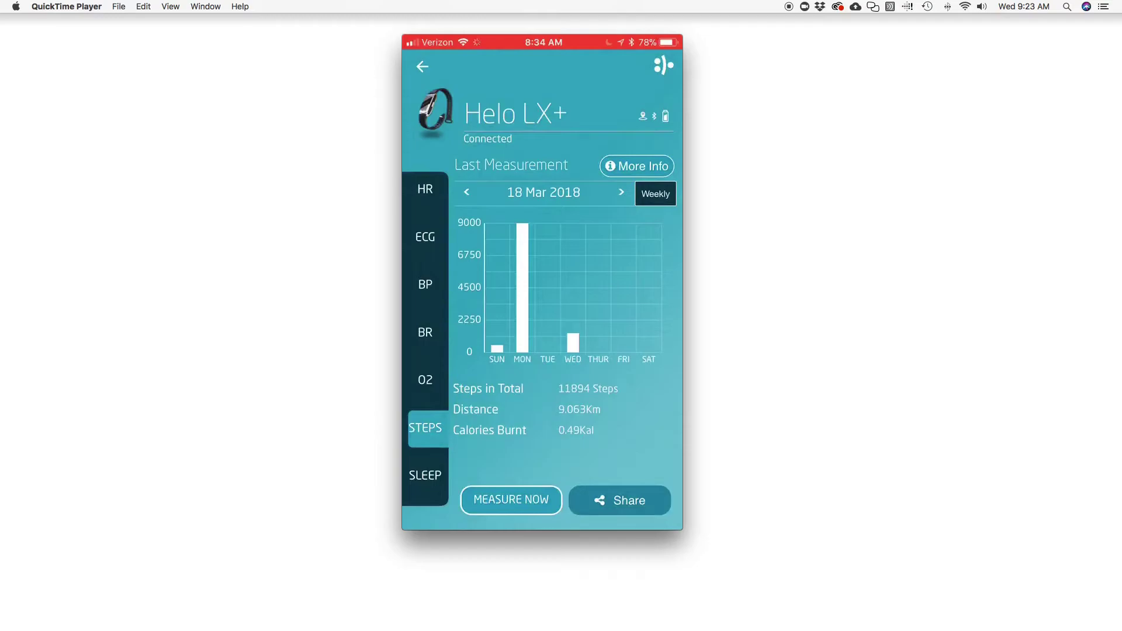
pyautogui.click(655, 193)
pyautogui.click(564, 192)
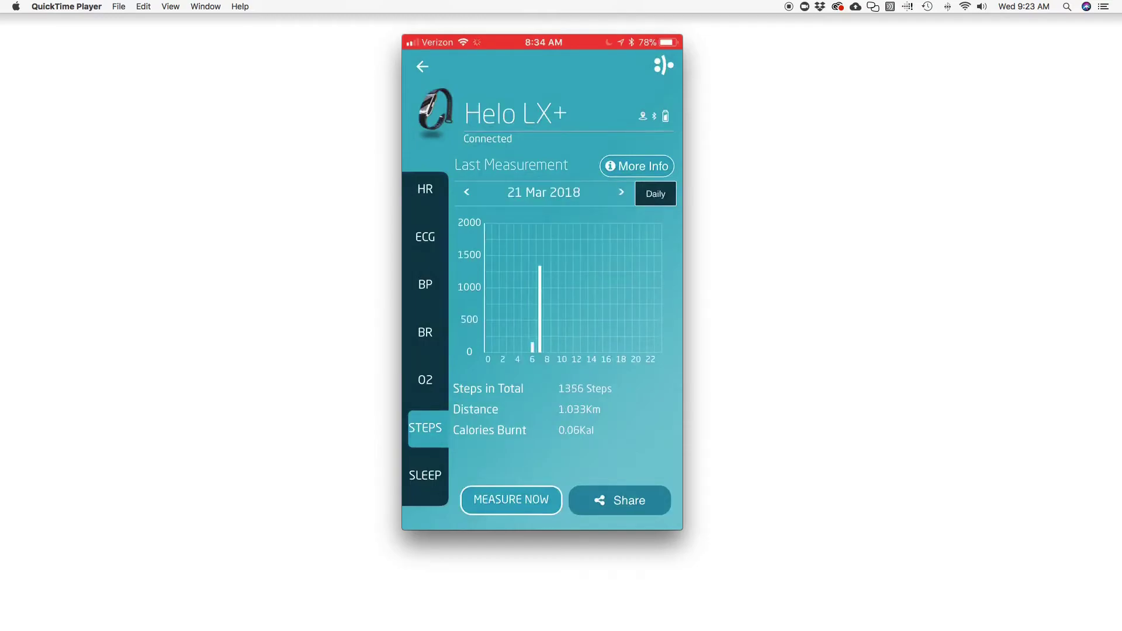
# Step: View the 19 Mar sleep data (7 h 18 min), then return to the dashboard
pyautogui.click(426, 475)
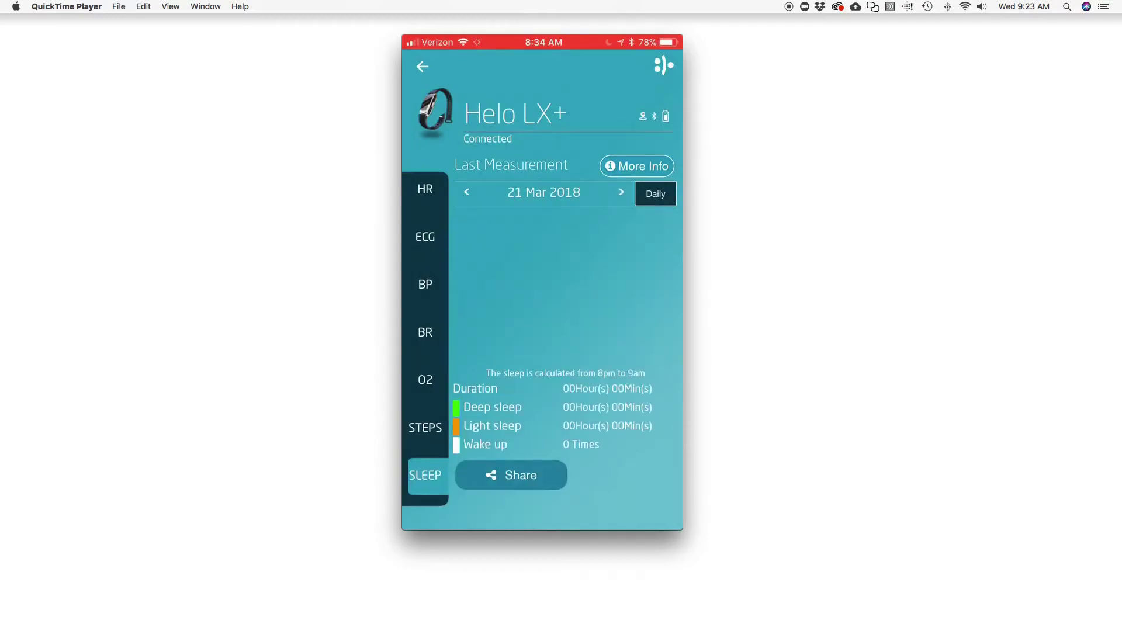
pyautogui.click(466, 191)
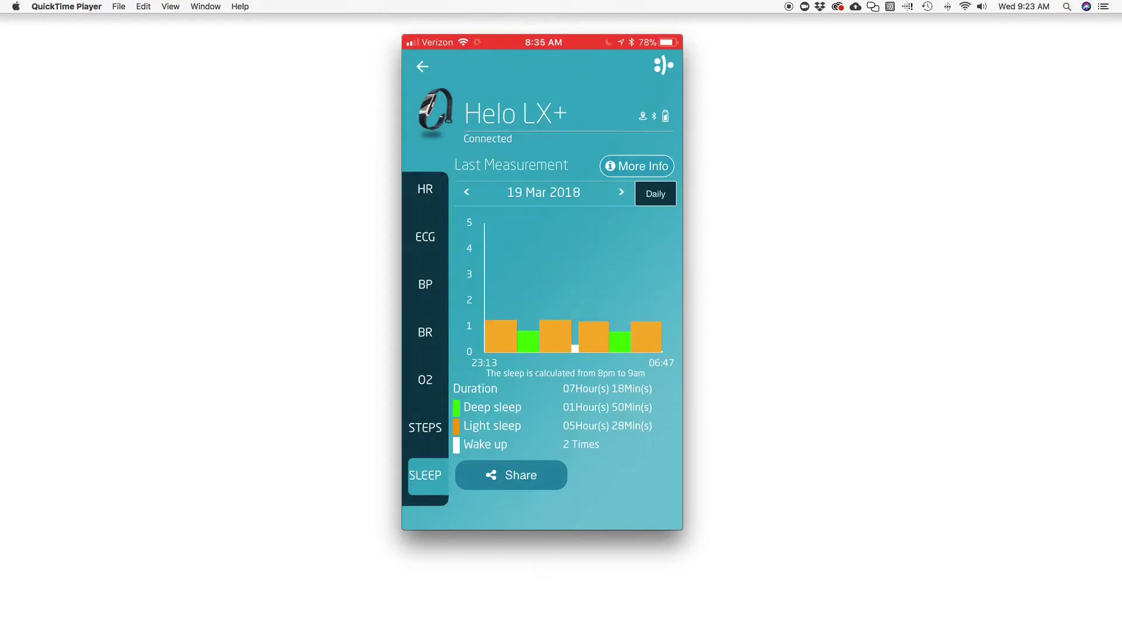
pyautogui.click(423, 68)
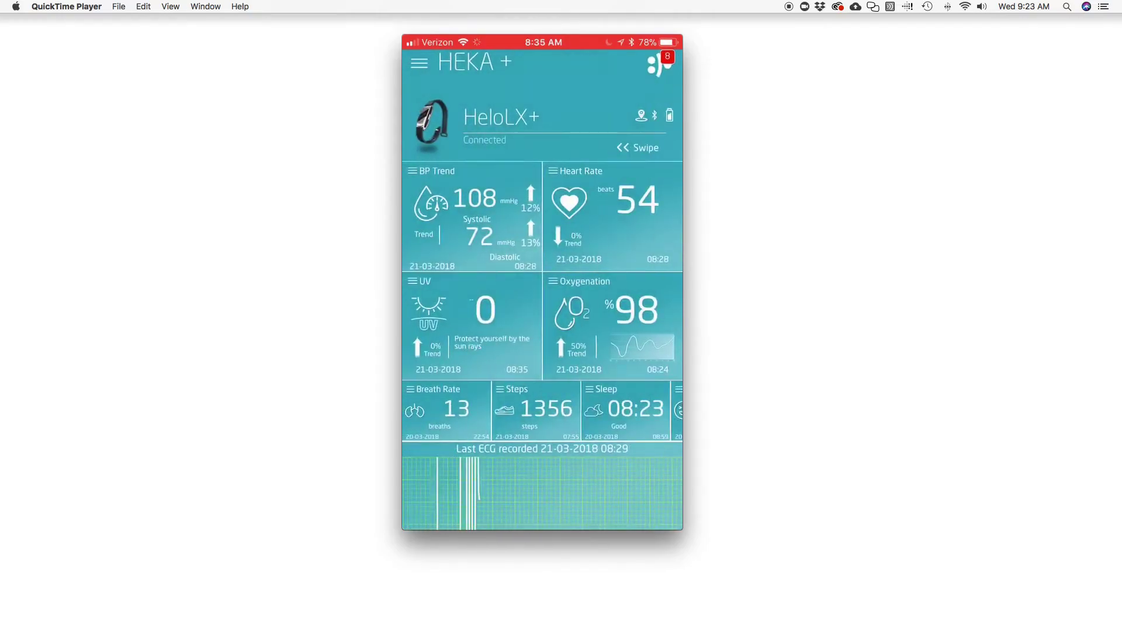
# Step: View the Health Plan's 60-minute measurement schedule, then bring up the We Care following list
pyautogui.click(482, 63)
pyautogui.scroll(-2, 507, 342)
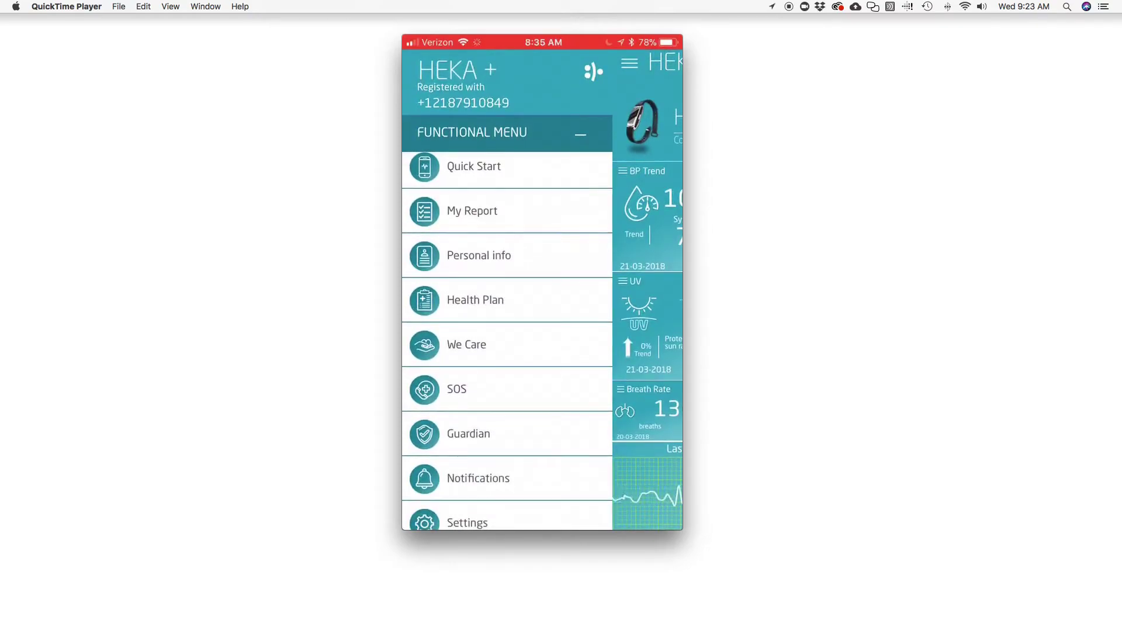
pyautogui.click(475, 300)
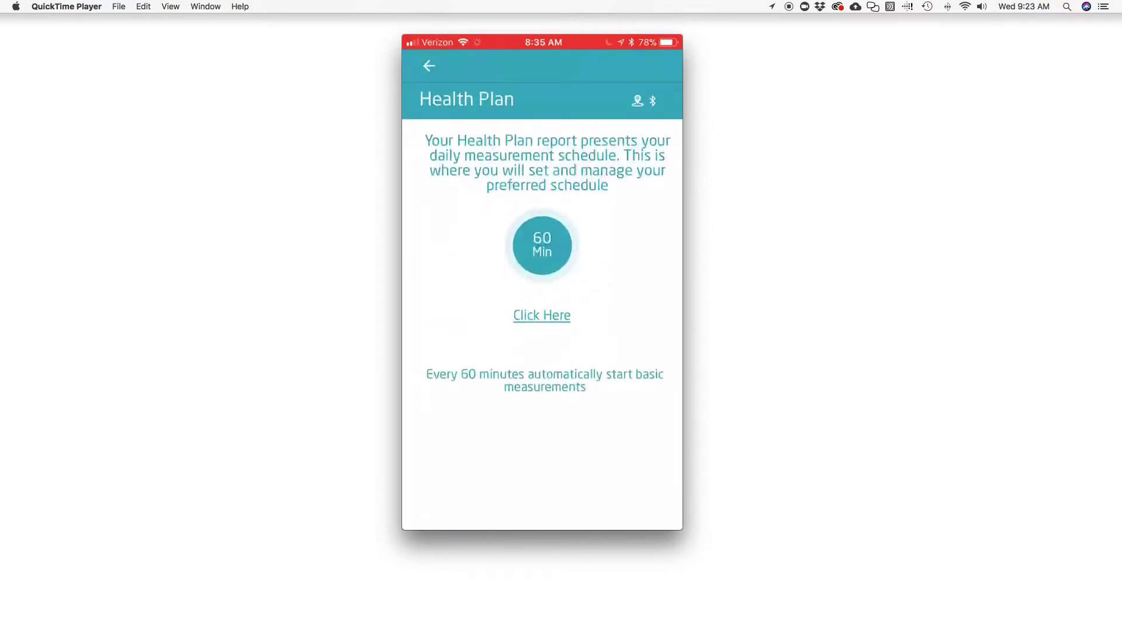
pyautogui.click(428, 66)
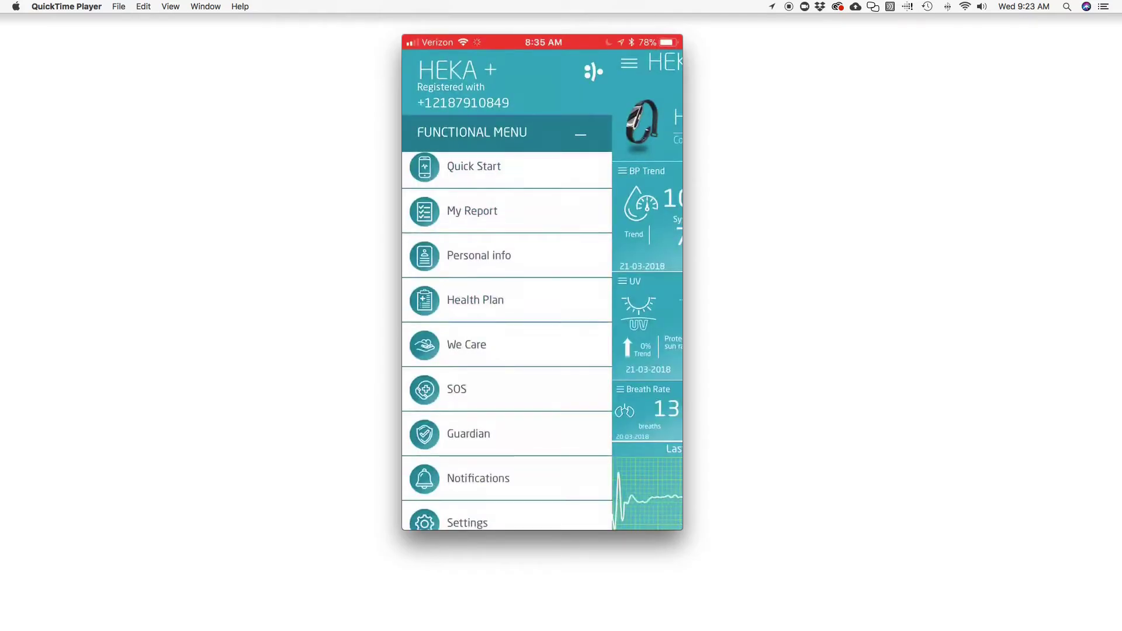
pyautogui.click(469, 433)
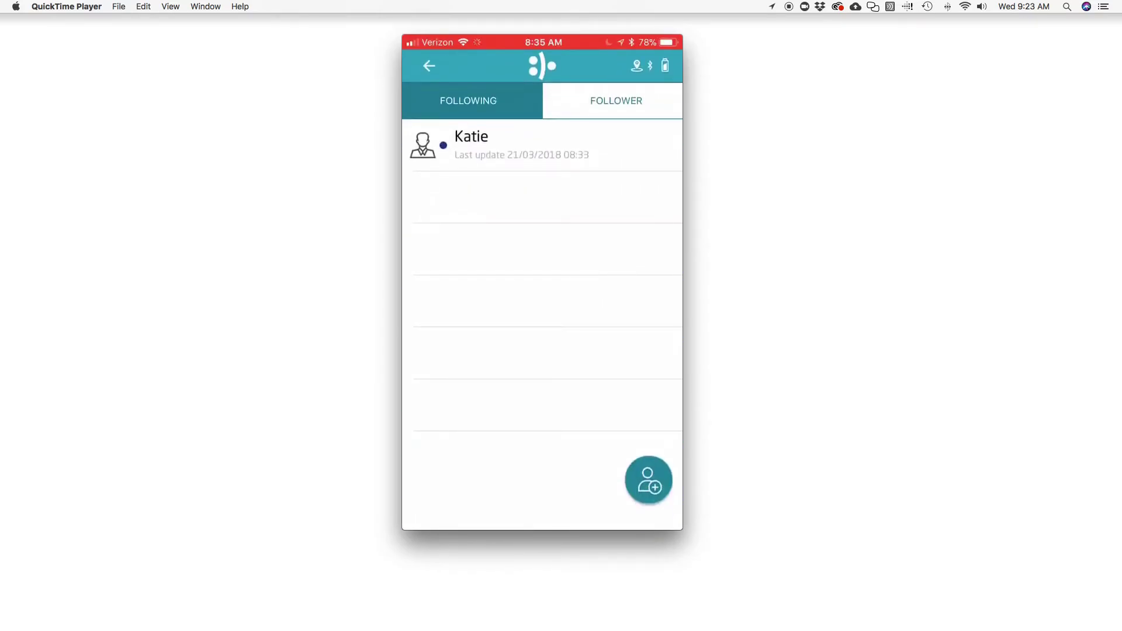
# Step: Review Katie's shared readings, back out to the menu, then show the Guardian SOS contacts
pyautogui.click(491, 145)
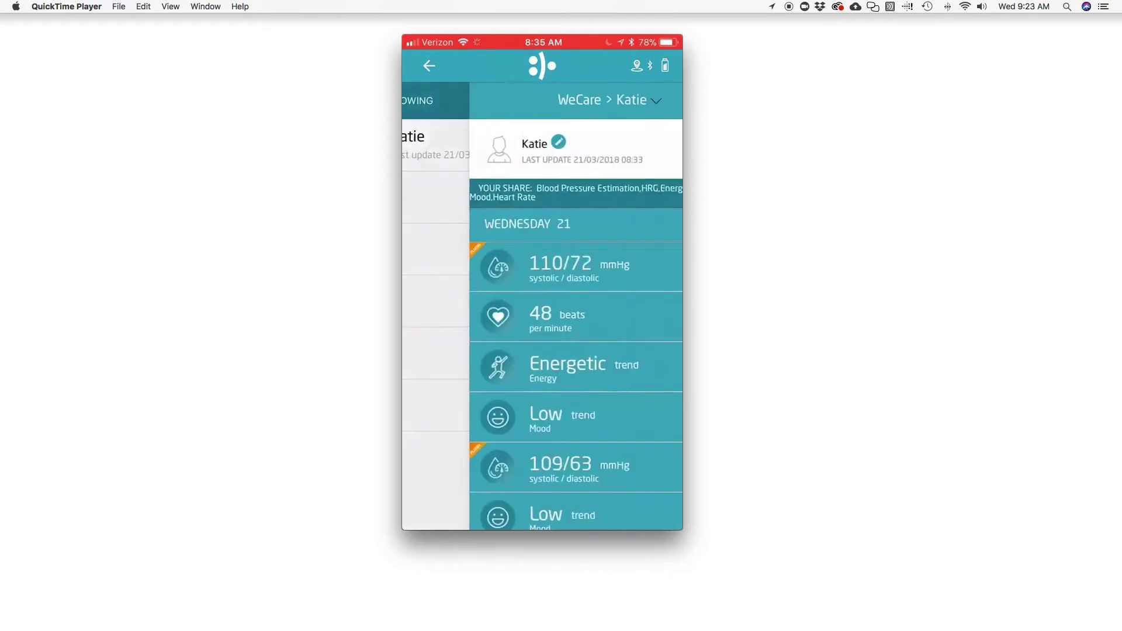
pyautogui.scroll(-5, 543, 386)
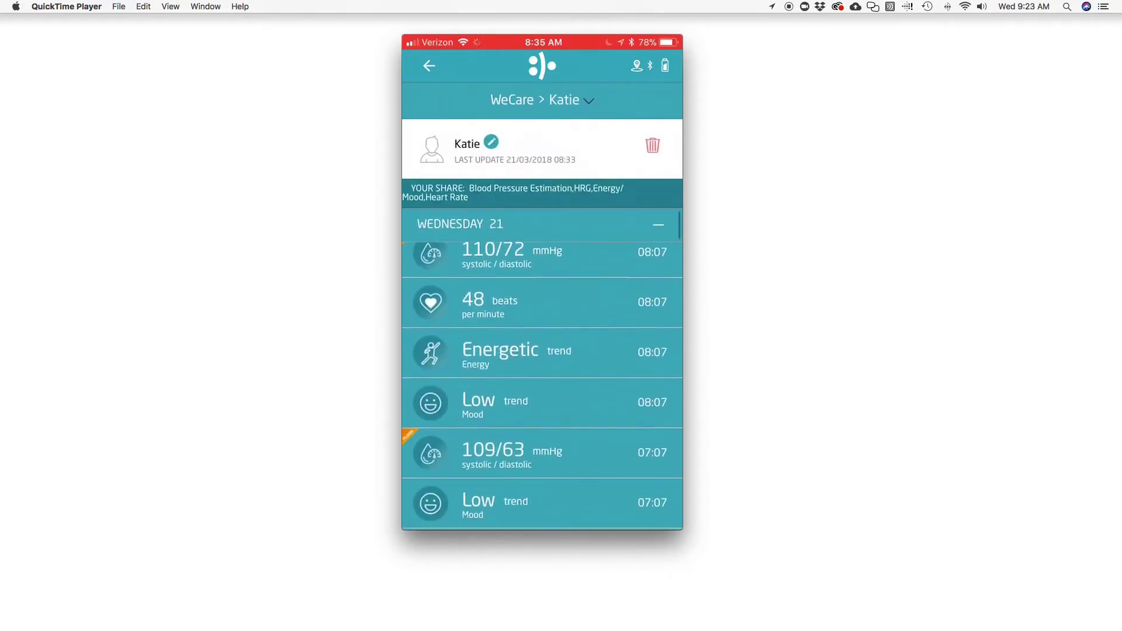
pyautogui.scroll(-1, 543, 387)
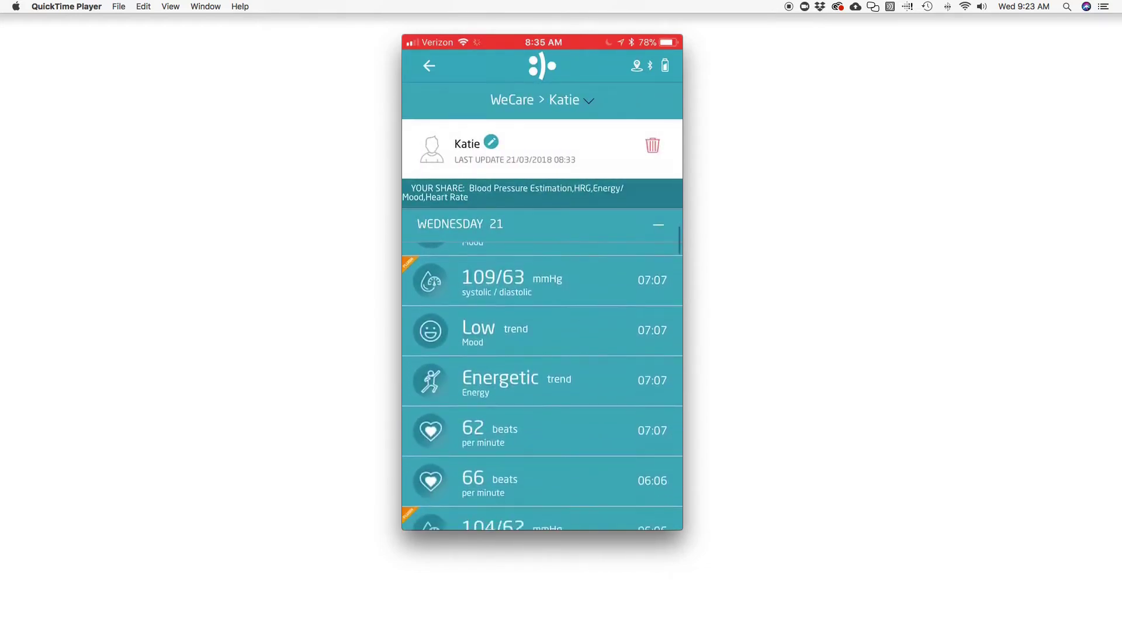
pyautogui.scroll(-1, 542, 386)
pyautogui.scroll(-5, 543, 386)
pyautogui.scroll(-1, 542, 386)
pyautogui.scroll(-3, 543, 385)
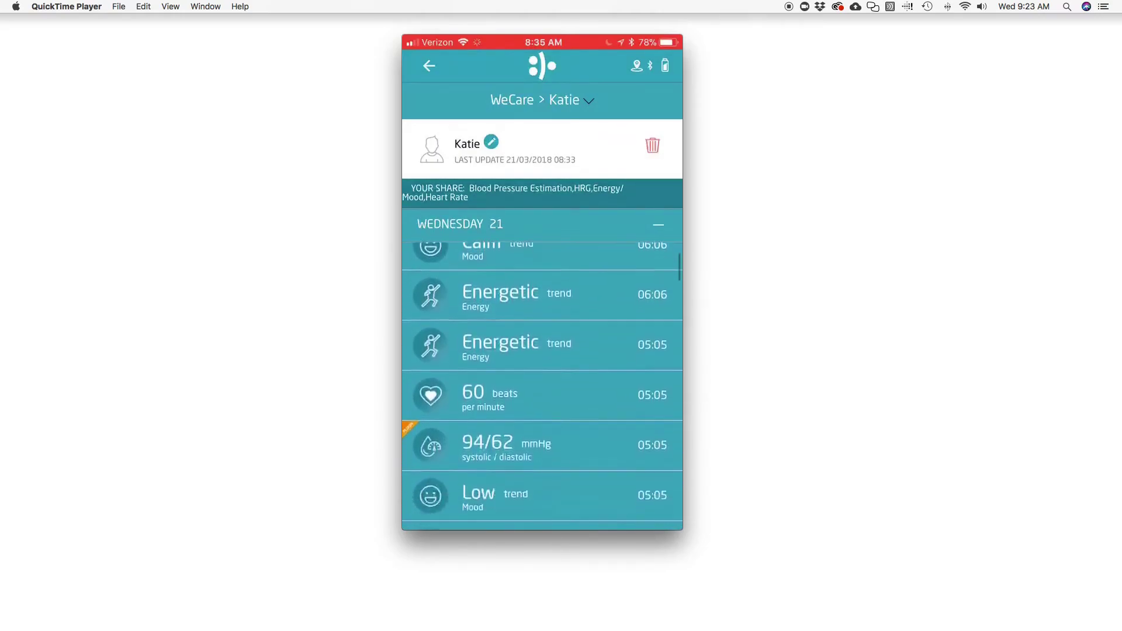
pyautogui.scroll(-3, 543, 386)
pyautogui.scroll(-1, 543, 386)
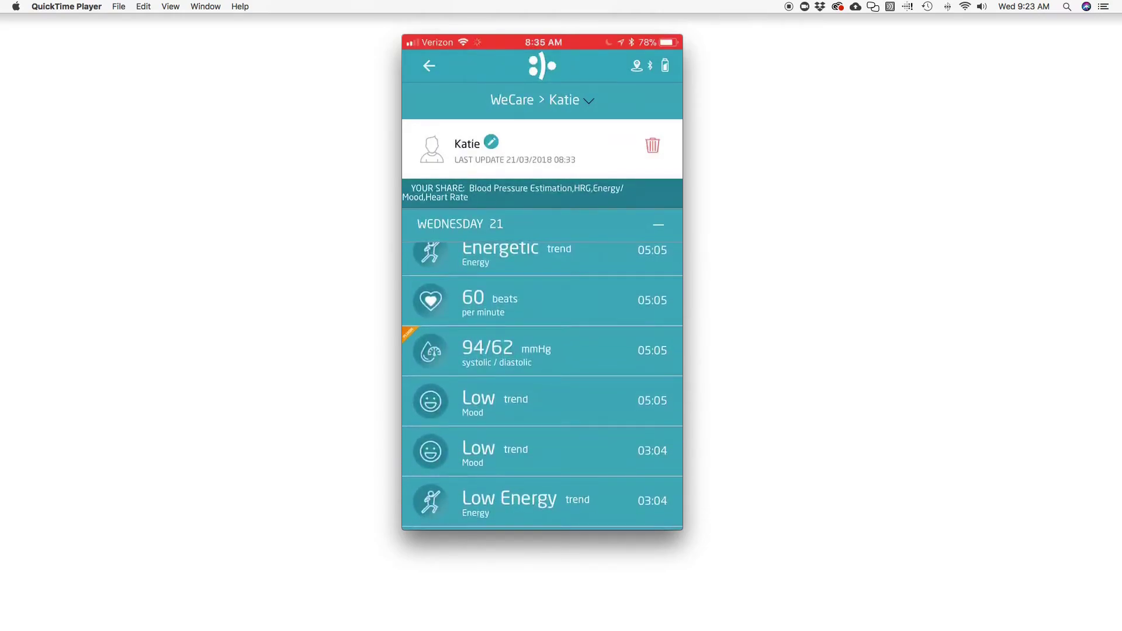
pyautogui.click(427, 67)
pyautogui.click(427, 66)
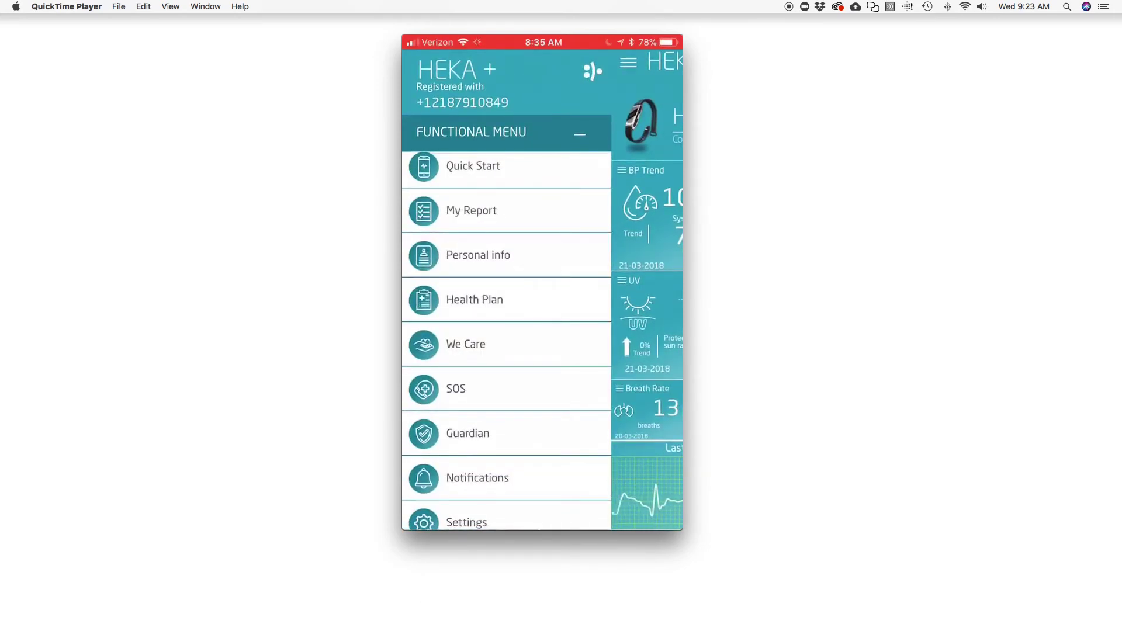
pyautogui.click(468, 434)
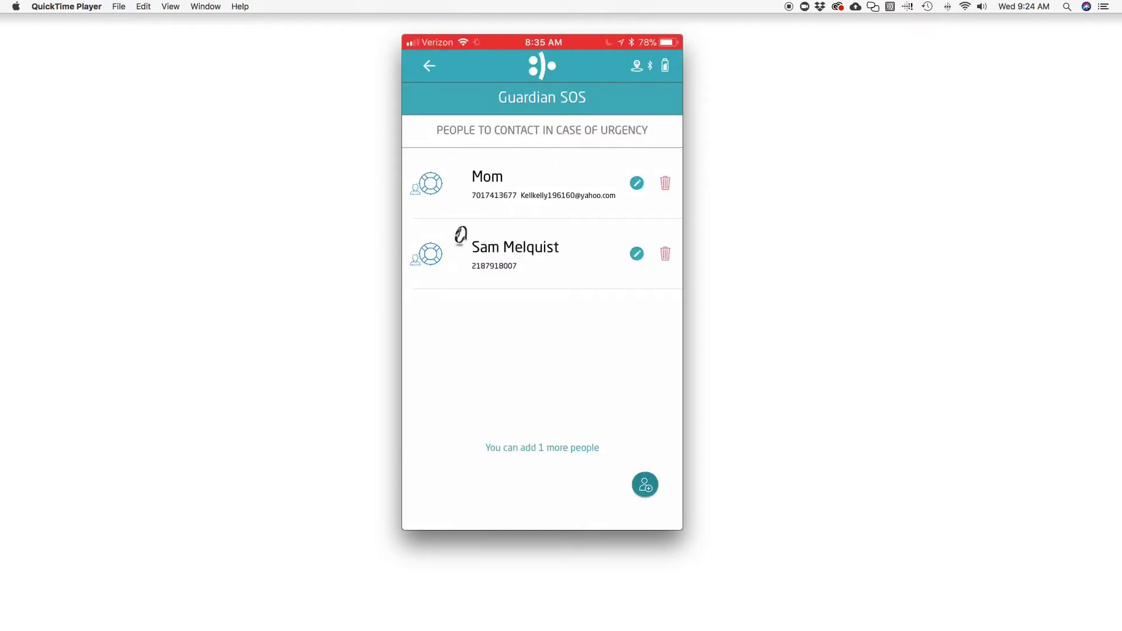
pyautogui.click(429, 66)
pyautogui.scroll(-2, 507, 351)
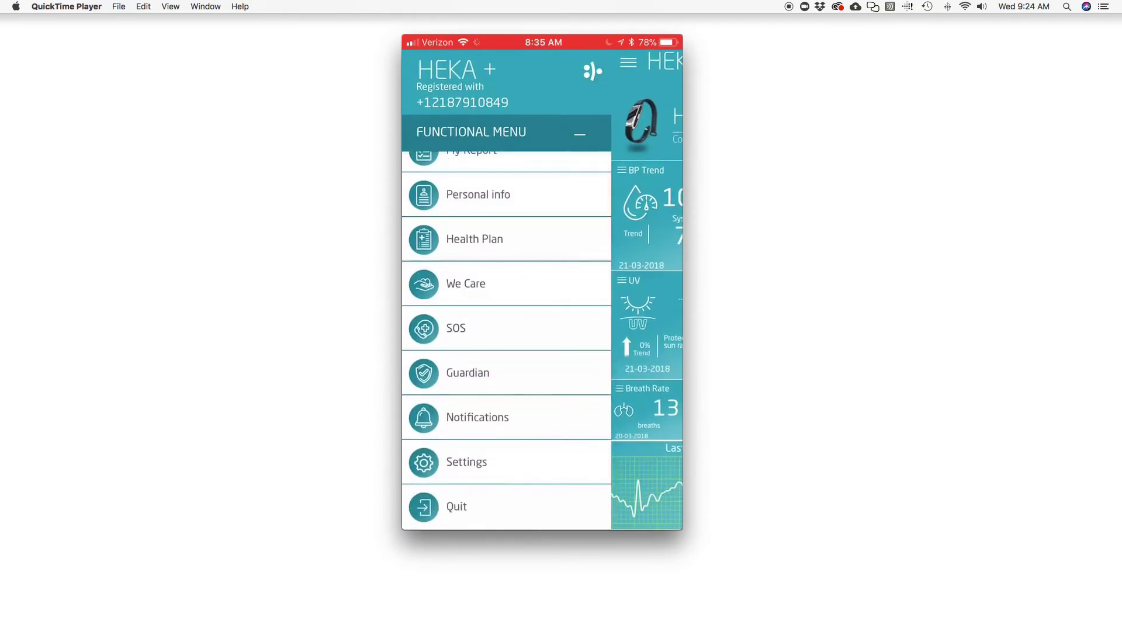
pyautogui.click(466, 373)
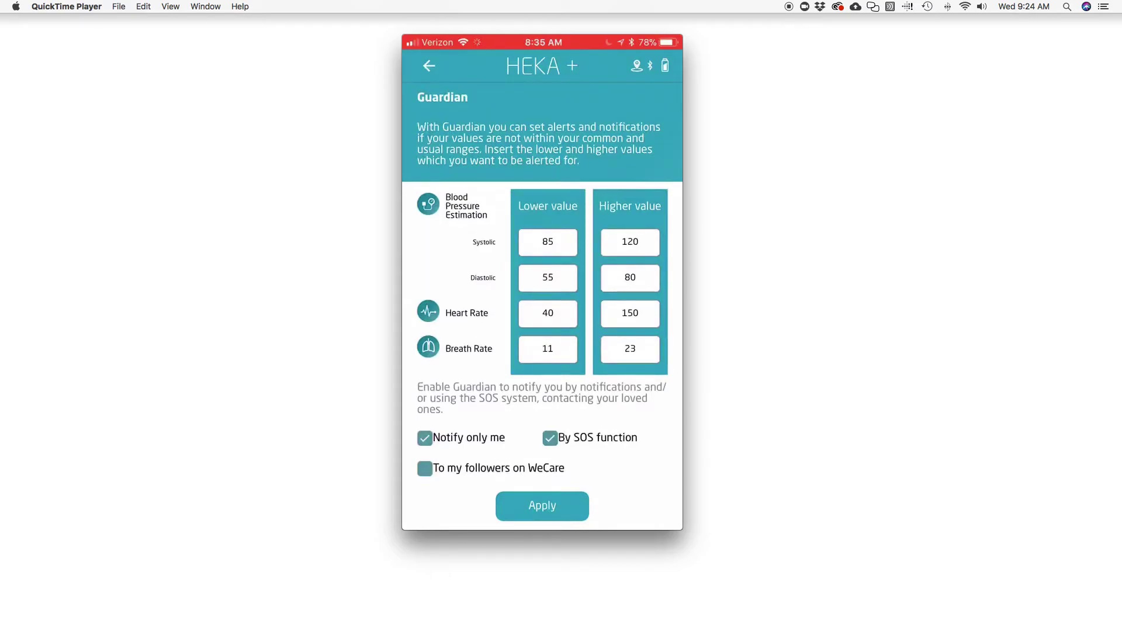
pyautogui.click(428, 66)
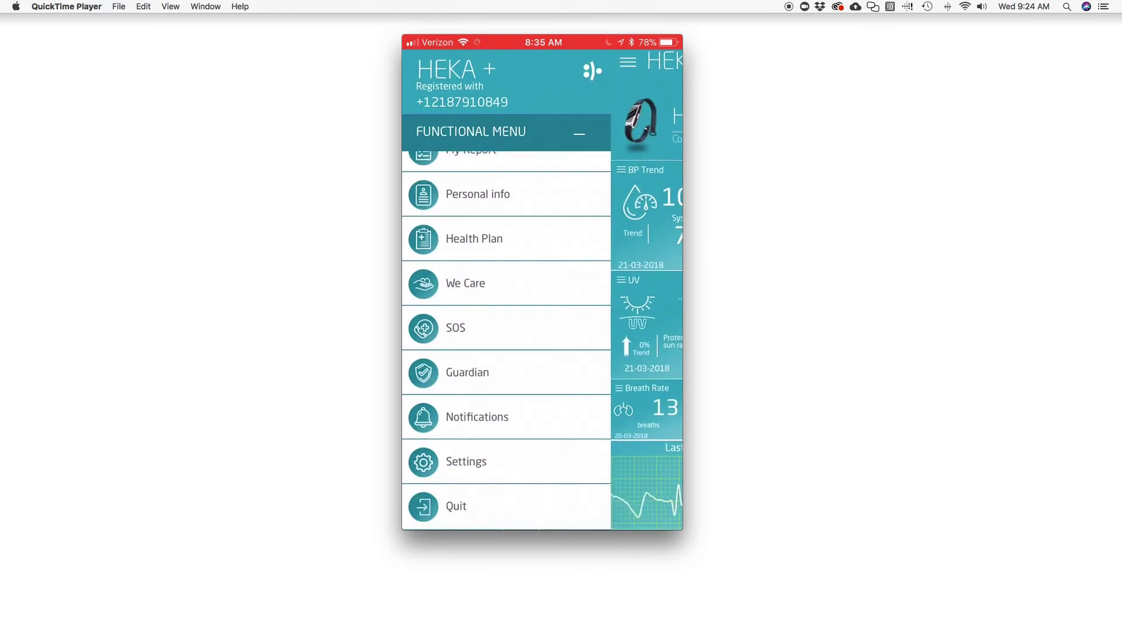